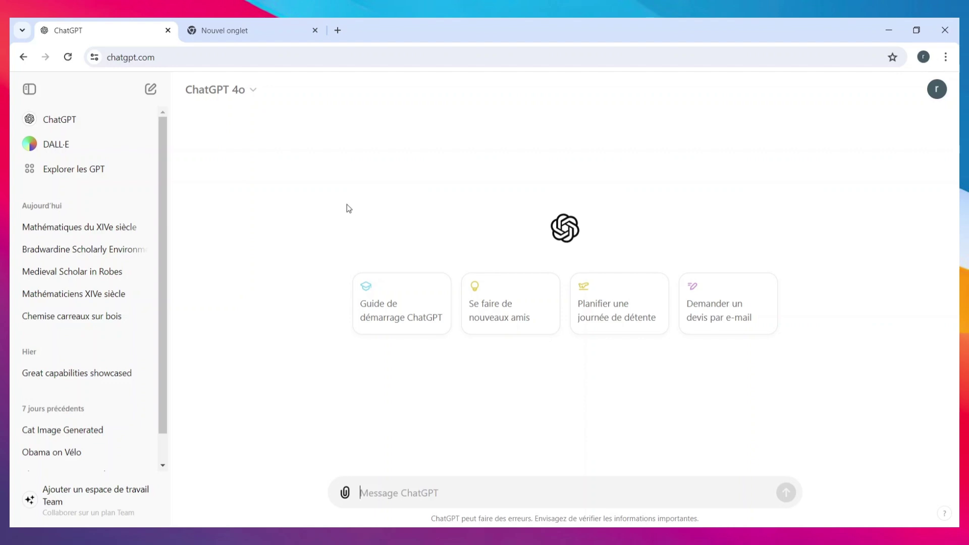
Step: Switch to the empty browser tab, search Google for "article sur lastronomie en 2024" and look through the results
left_click(262, 38)
left_click(319, 55)
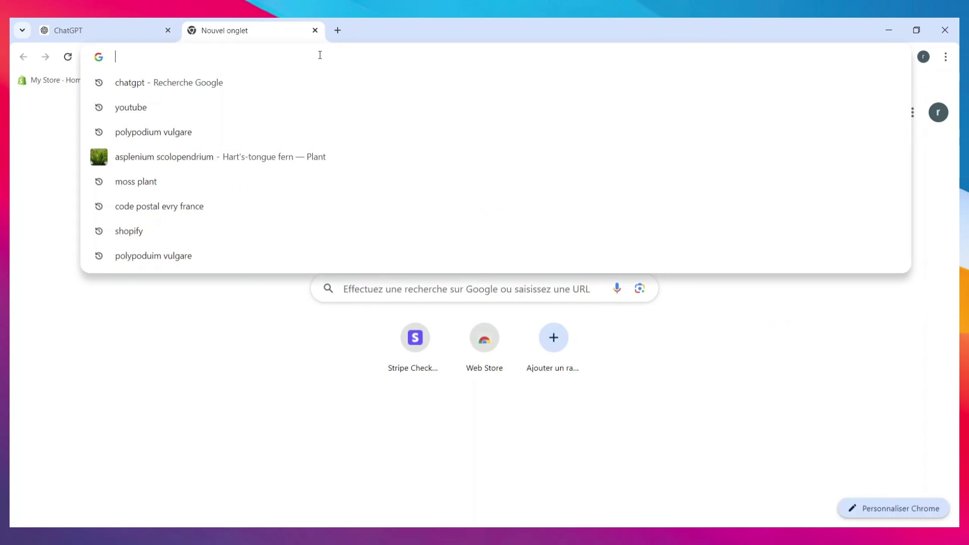
type("article sur lastronomie en 2024")
key("Return")
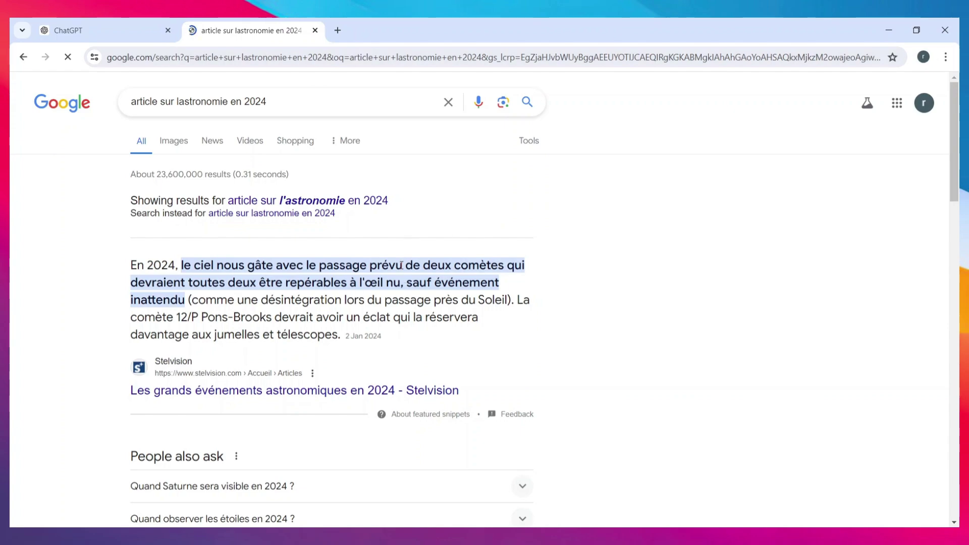
scroll(385, 305, "down", 3)
scroll(313, 270, "down", 10)
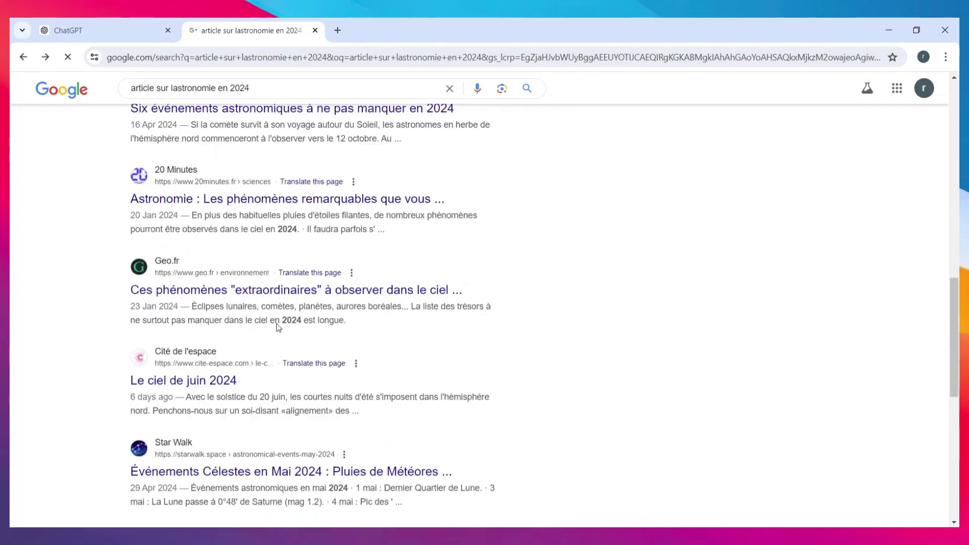
scroll(302, 313, "up", 15)
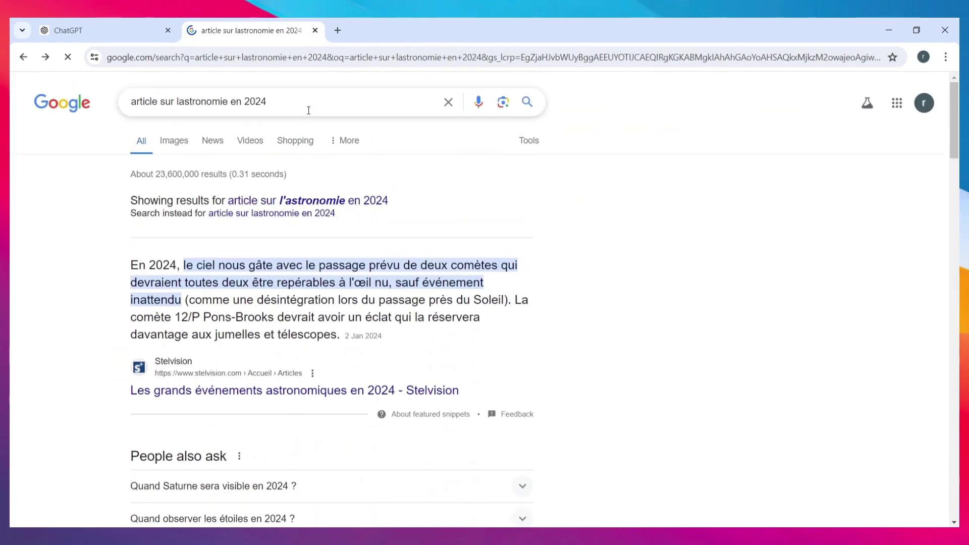
Step: Change the search to "article sur la gastronomie française" and open the jemangefrancais.com article "Place de La Gastronomie française dans le Monde"
double_click(312, 110)
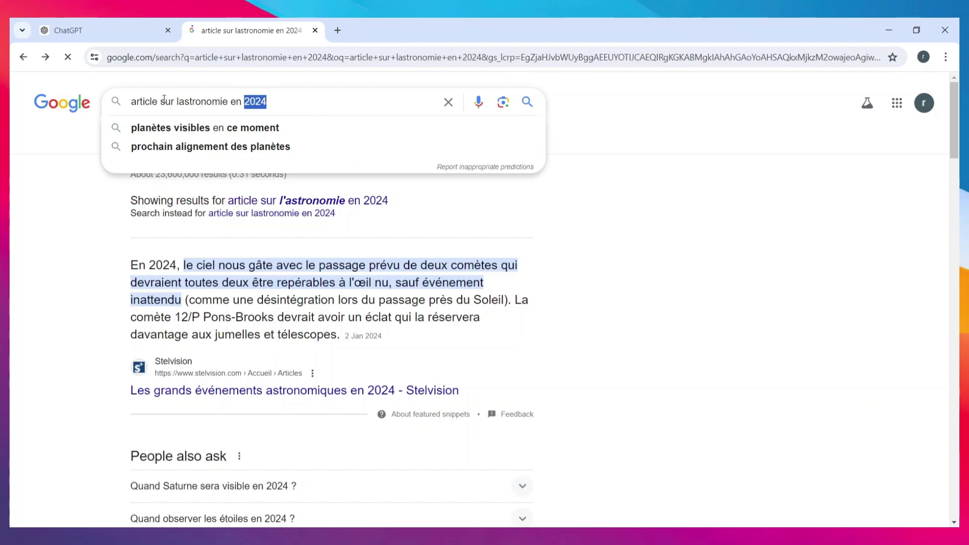
left_click_drag(165, 101, 277, 113)
key("BackSpace")
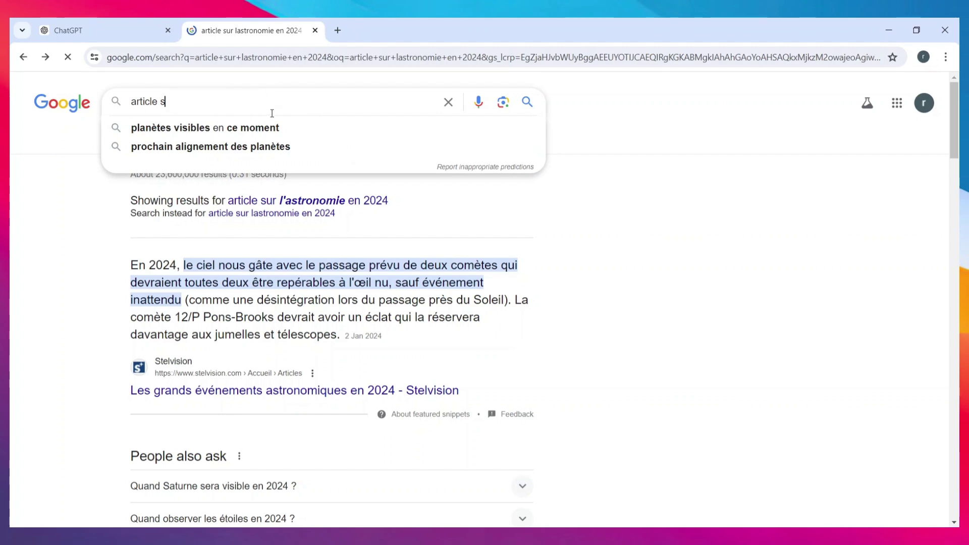
type("ur la gastronomie française")
key("Return")
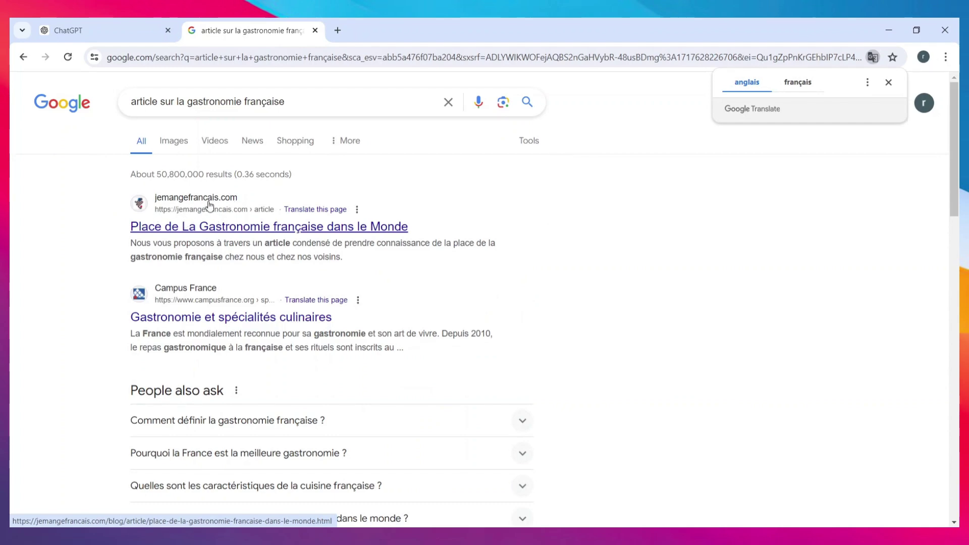
left_click(231, 229)
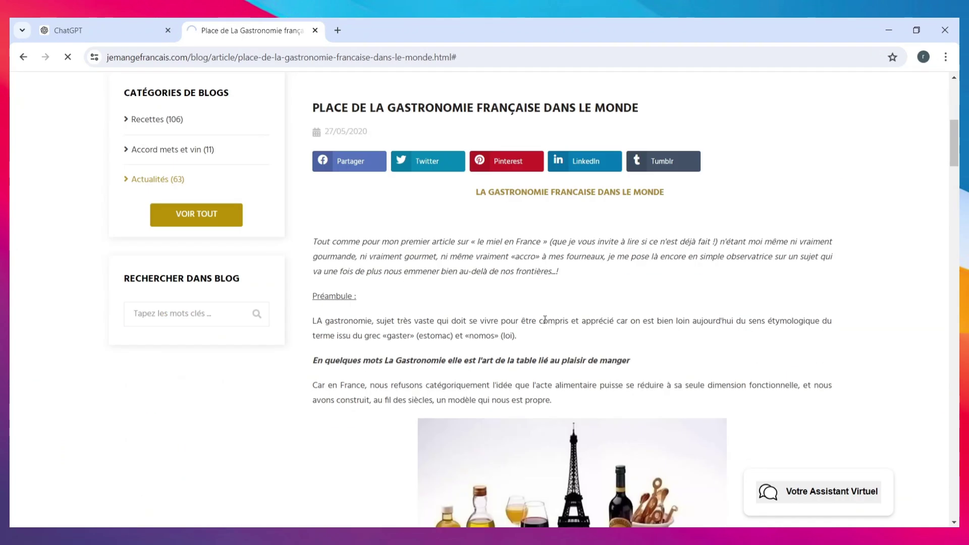
Step: Copy the article's body text through to the closing paragraph on the French art of living
scroll(545, 320, "down", 20)
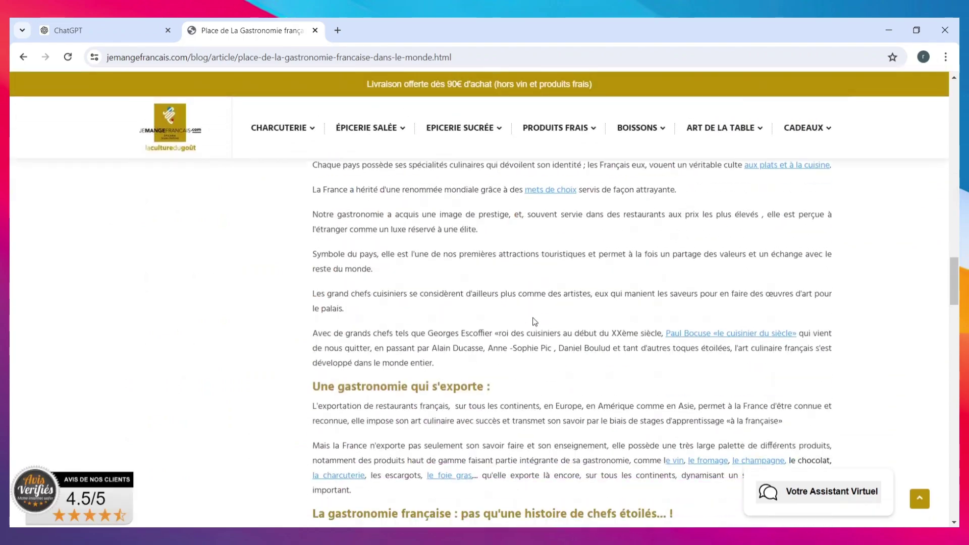
scroll(535, 321, "down", 15)
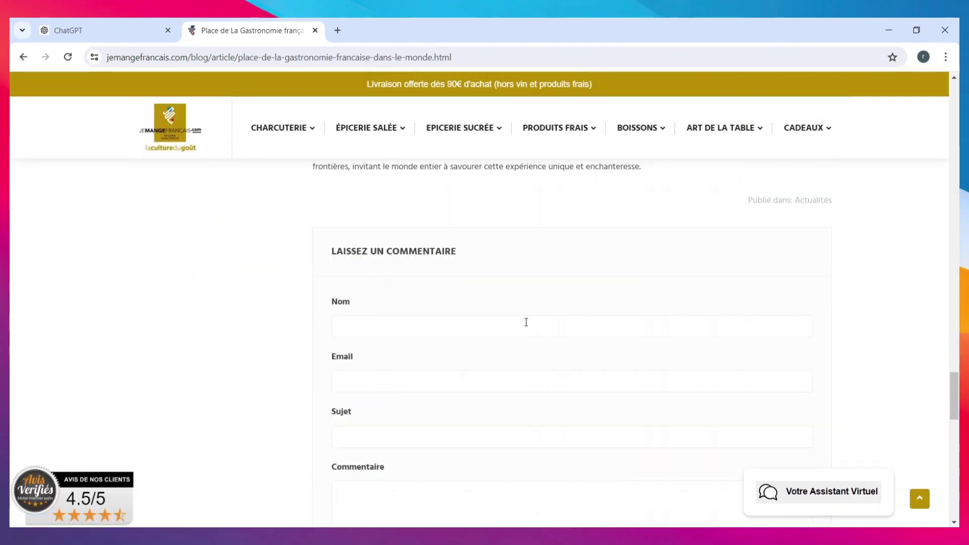
scroll(526, 322, "up", 20)
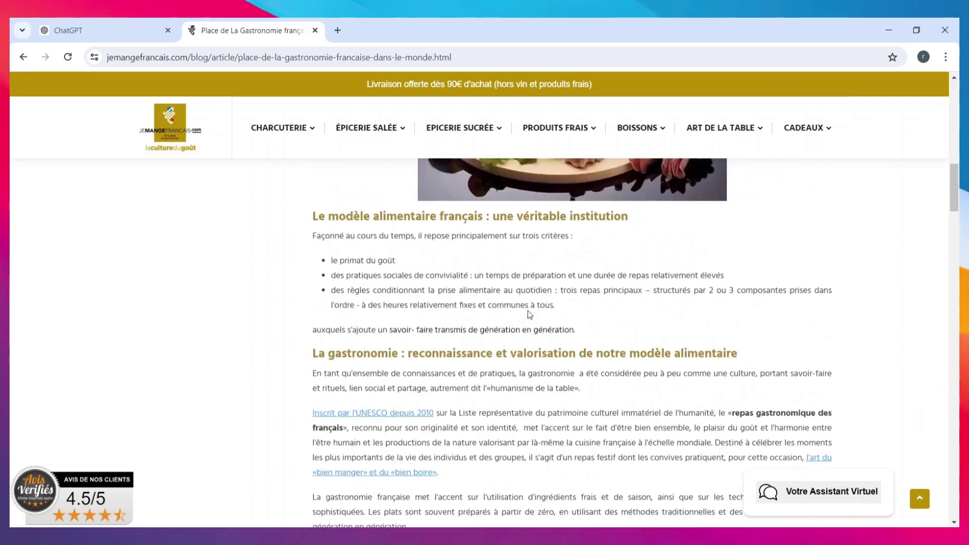
scroll(530, 315, "up", 12)
scroll(517, 313, "down", 5)
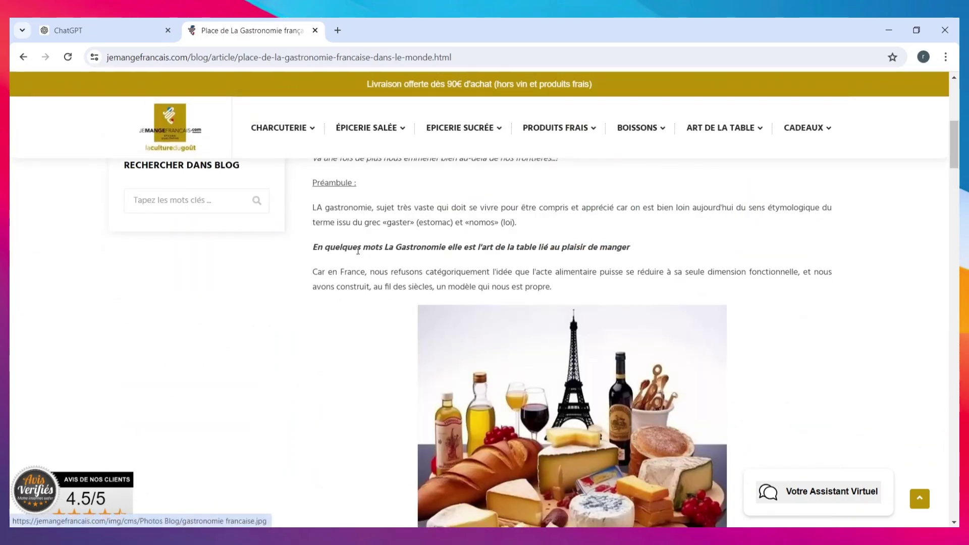
scroll(358, 250, "down", 15)
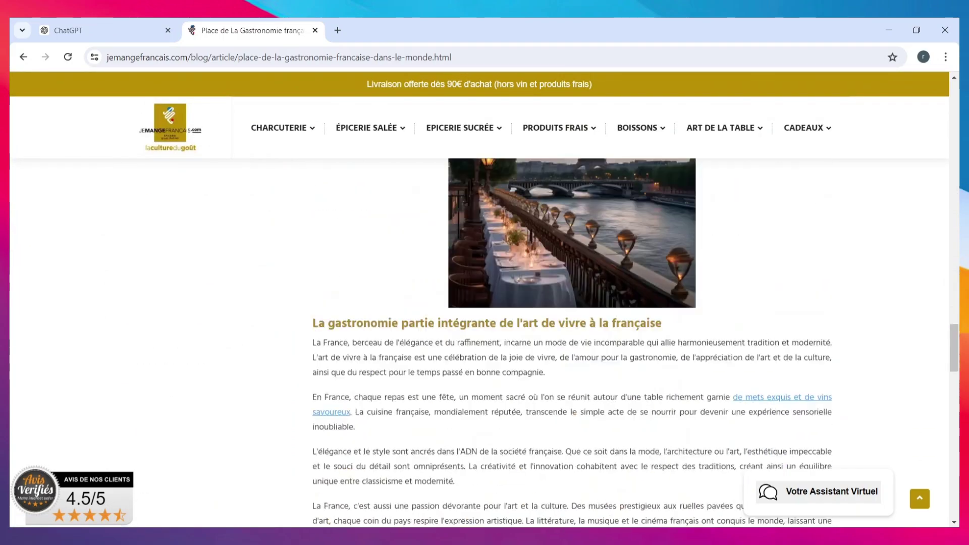
left_click_drag(312, 342, 585, 444)
Step: Switch to ChatGPT and draft the request "donne moi un resume en pas plus de 500 mots qui souligne les element important et pertinent du texte"
left_click(126, 30)
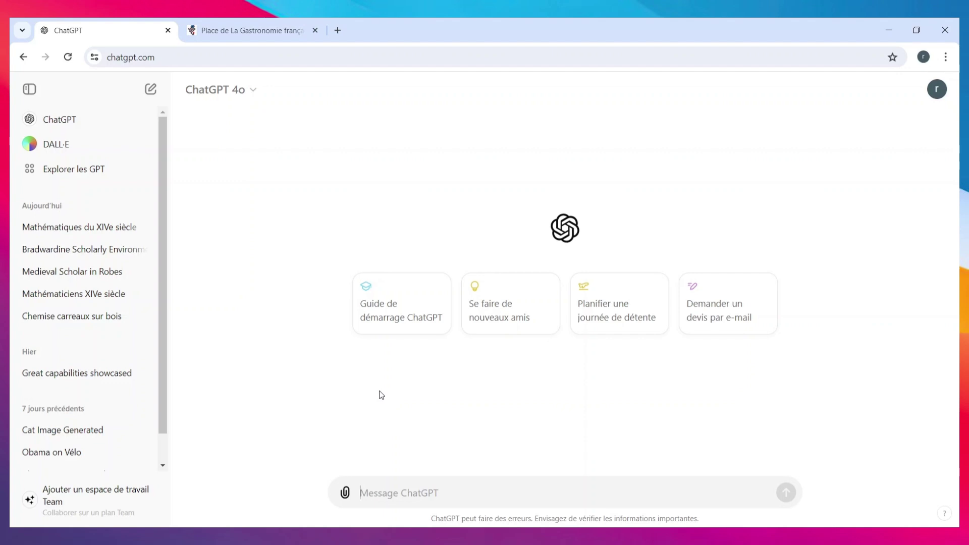
type("donner un resume en pas plus de 500 mots qui souligne les element important et pertinent du texte")
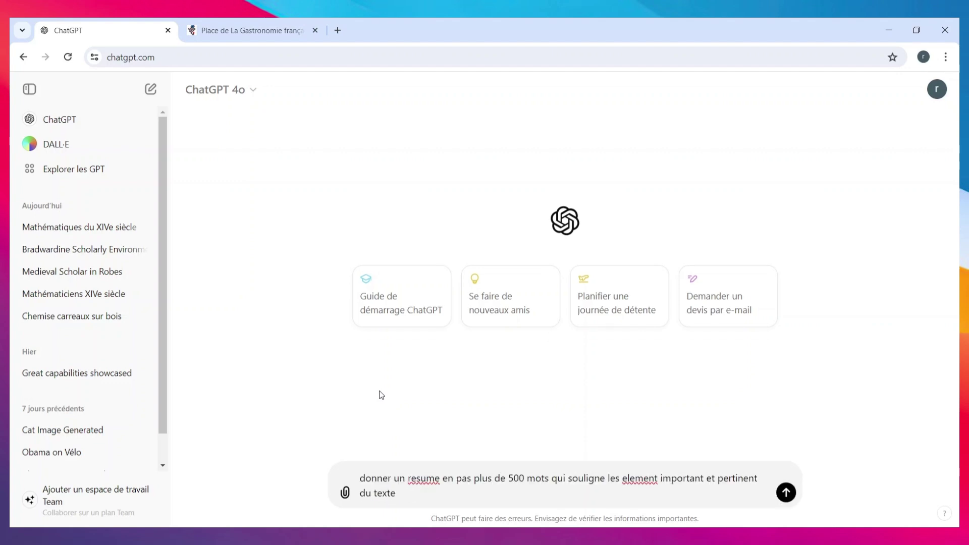
left_click(394, 478)
key("BackSpace")
key("BackSpace")
type("moi")
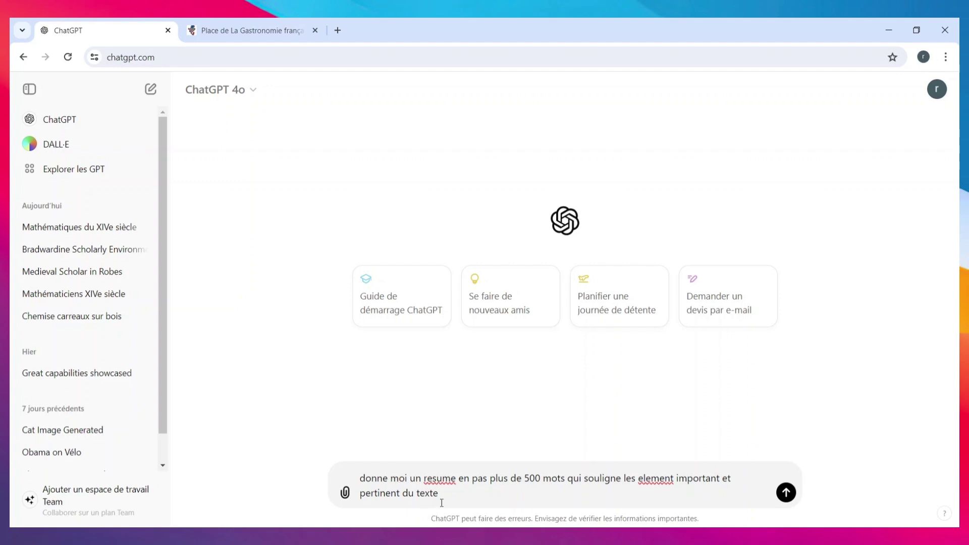
Step: End the request with "suivant:", paste the copied article text after it and send the prompt
type("suivant:")
key("ctrl+v")
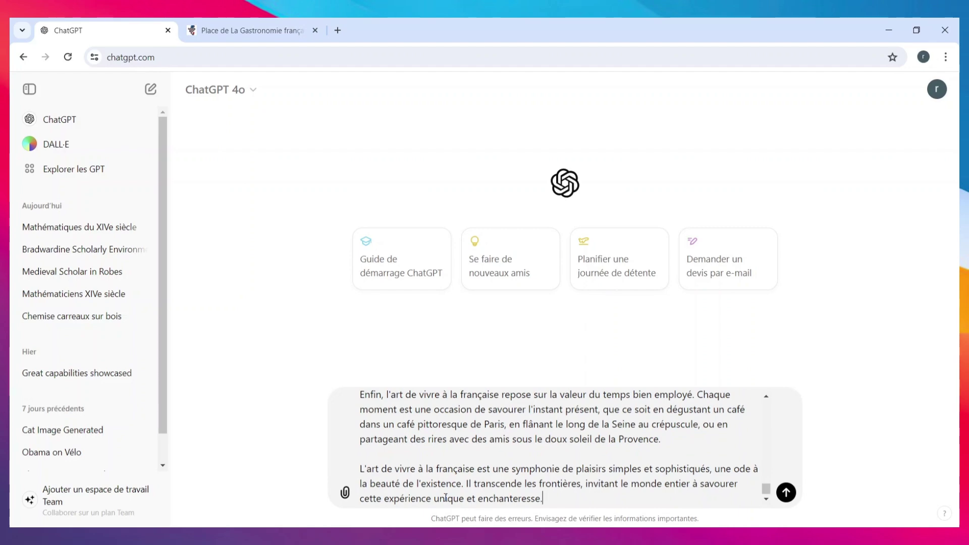
left_click(785, 492)
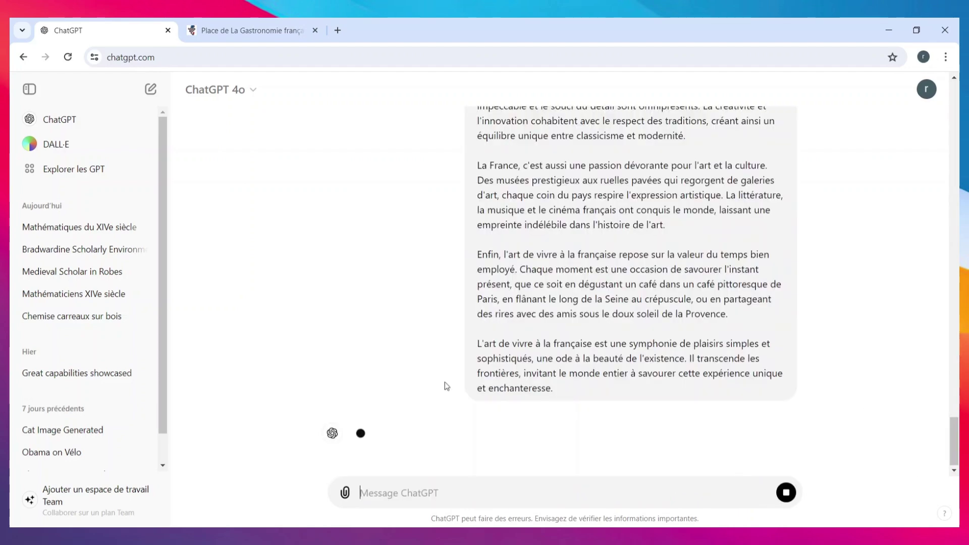
Step: Read through the submitted text and the generated summary, including its key elements, exports and art of living sections
scroll(721, 307, "down", 12)
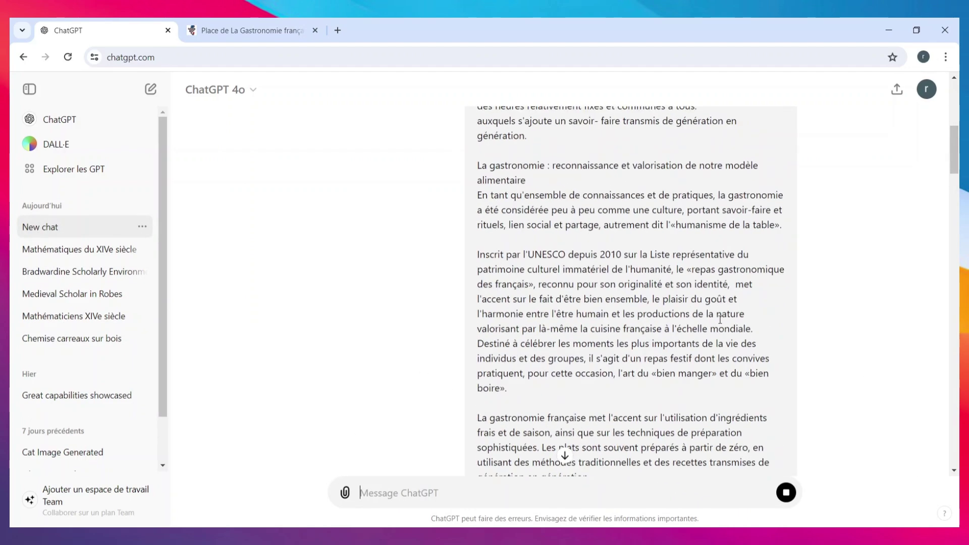
scroll(721, 325, "down", 15)
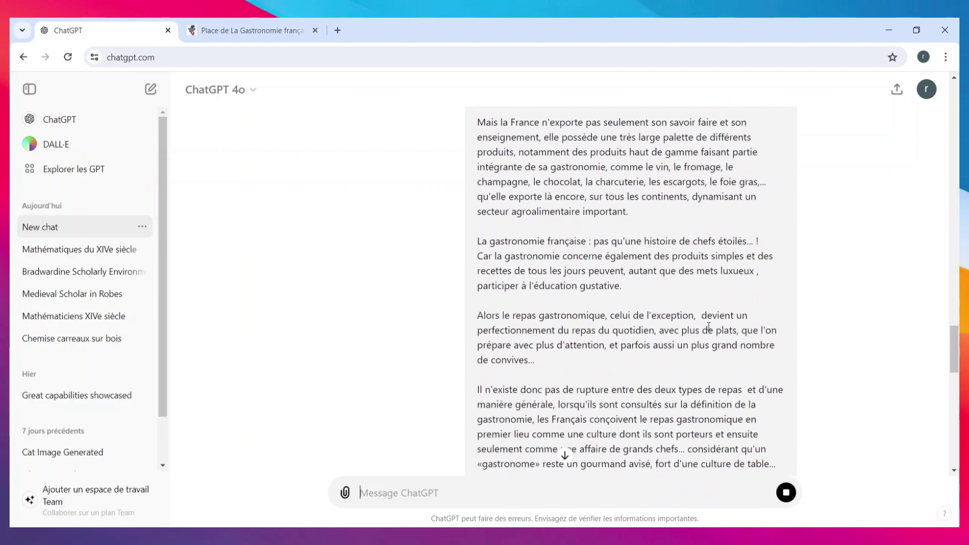
scroll(662, 334, "down", 5)
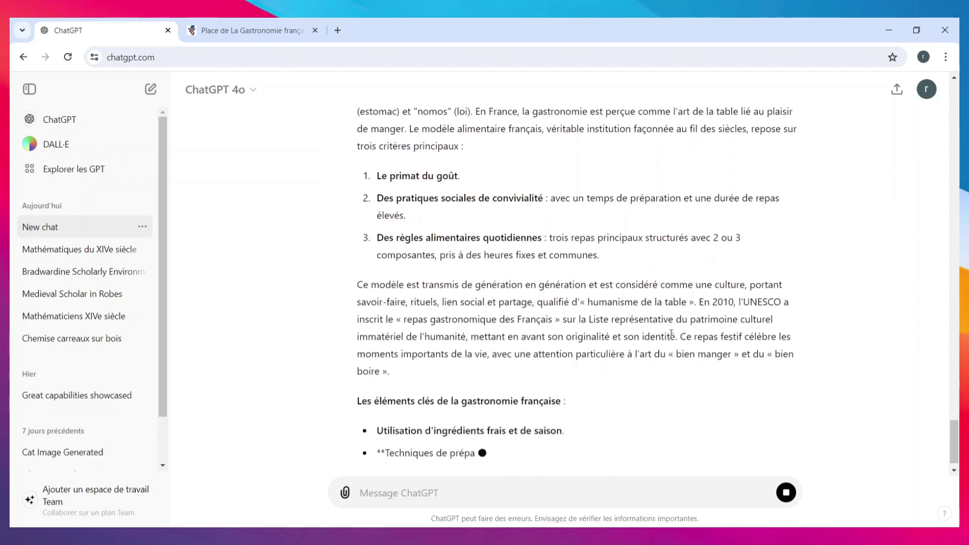
scroll(504, 364, "up", 10)
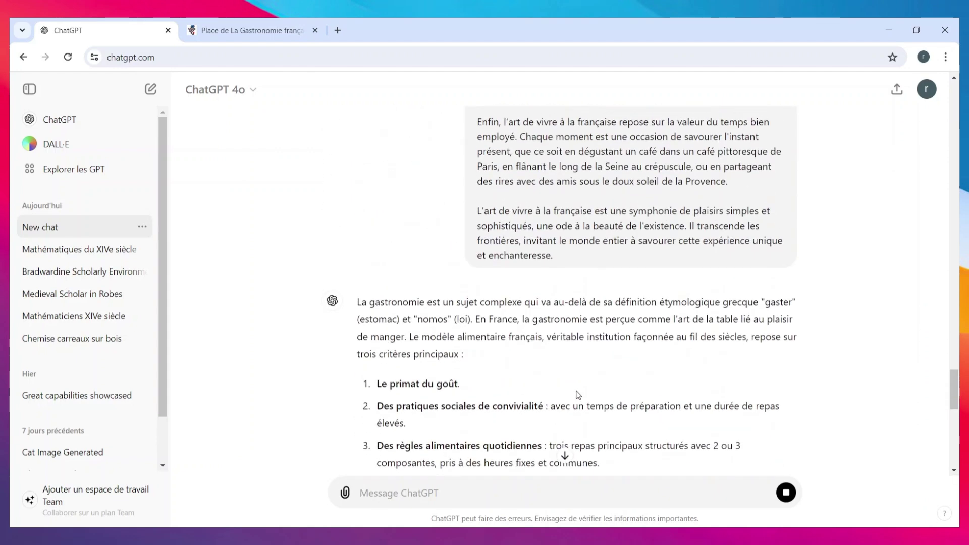
scroll(483, 373, "down", 1)
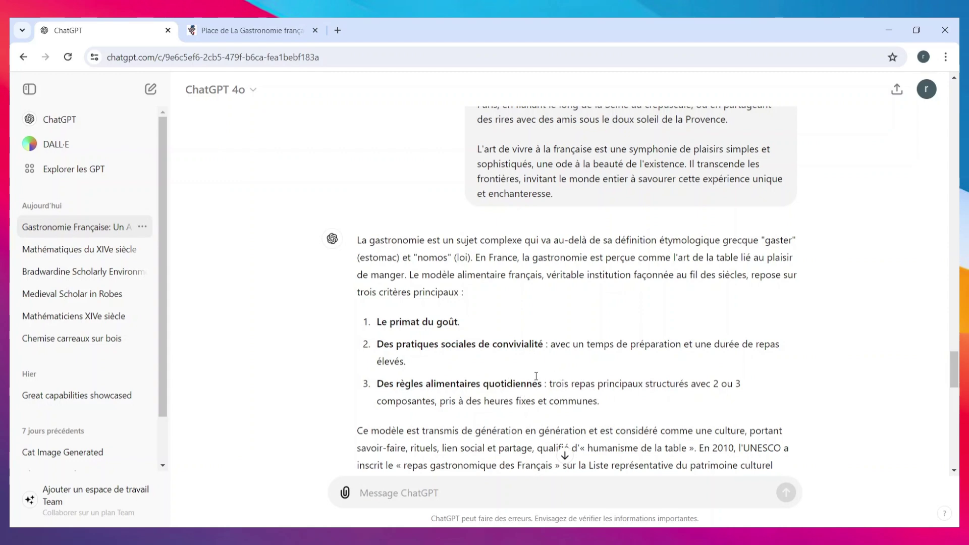
scroll(586, 363, "down", 6)
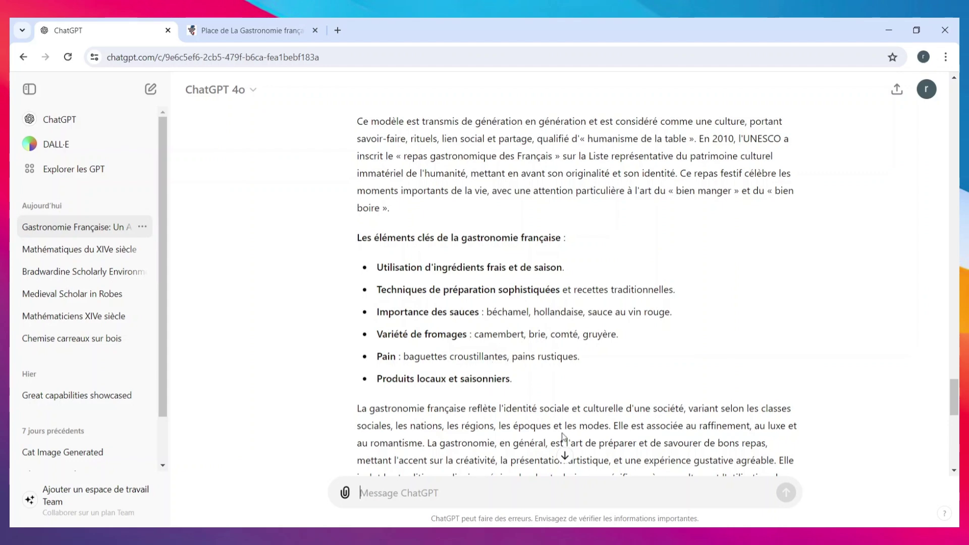
scroll(564, 397, "down", 6)
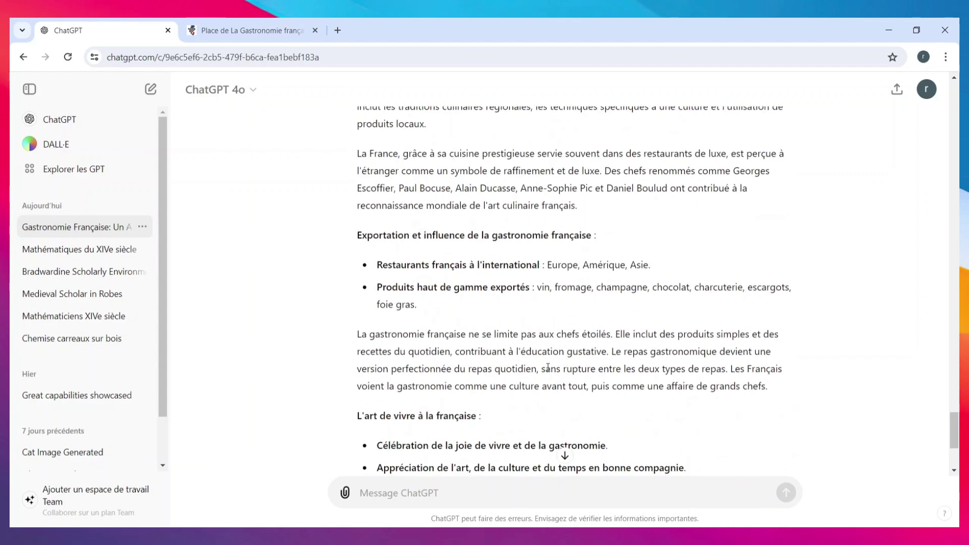
scroll(547, 364, "down", 3)
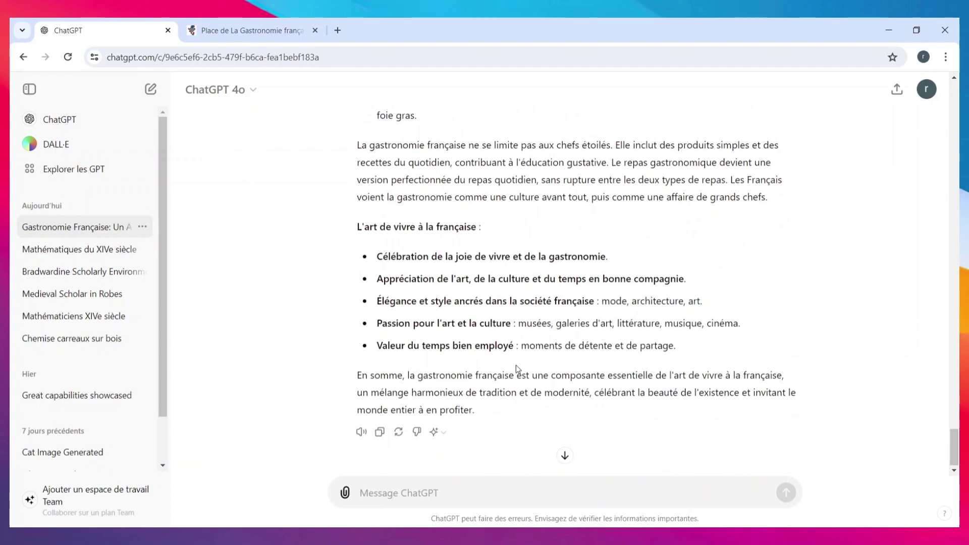
scroll(515, 365, "up", 9)
scroll(514, 368, "up", 3)
scroll(516, 369, "down", 2)
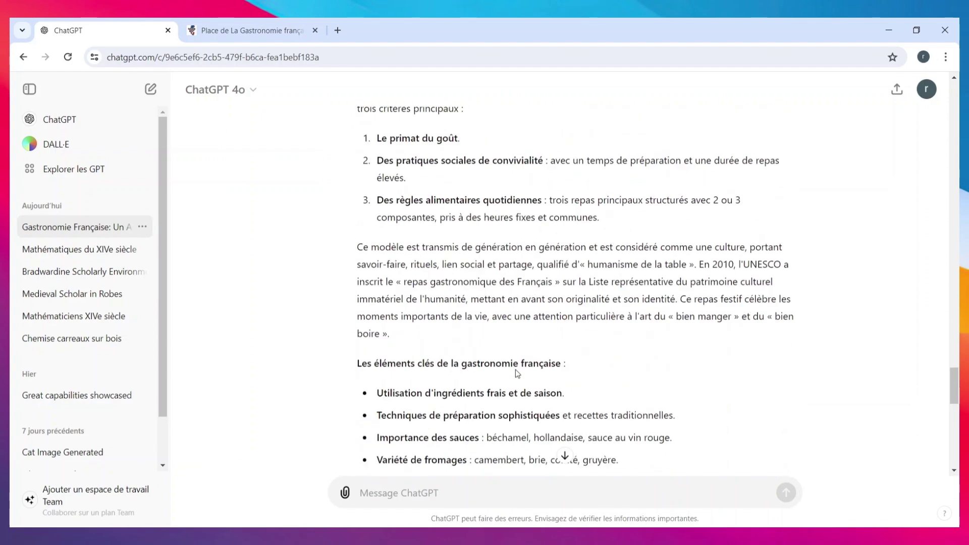
scroll(498, 303, "down", 8)
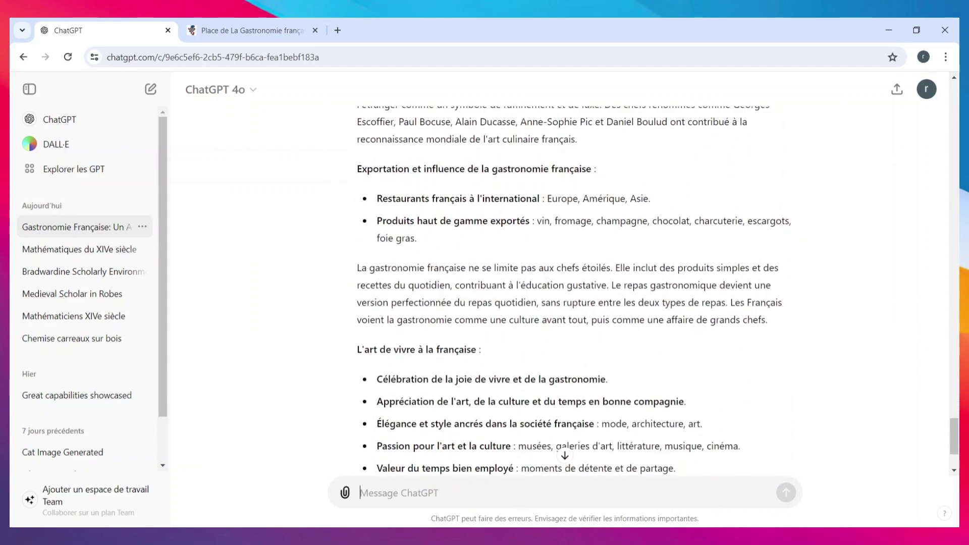
Step: Review the original article up to its introduction, and compare it with the beginning of the ChatGPT summary
left_click(253, 22)
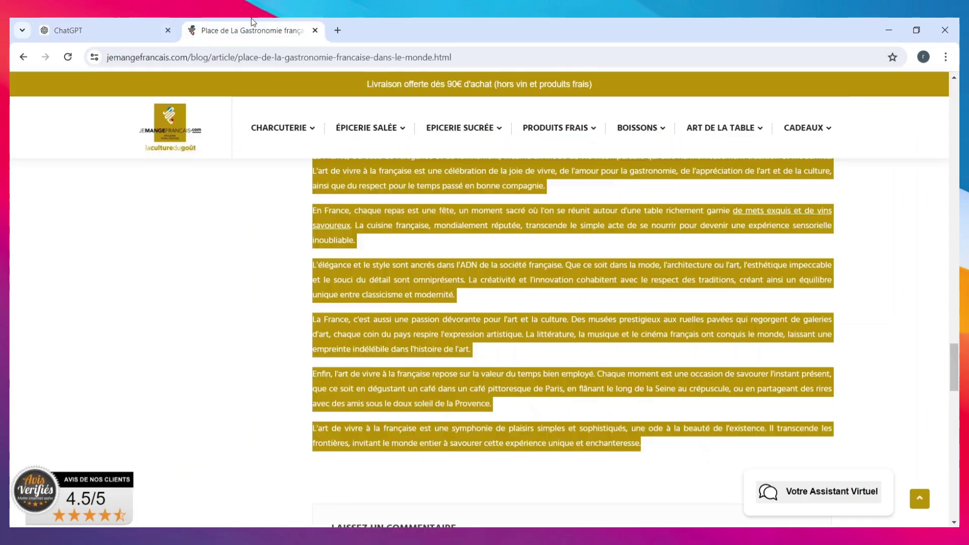
left_click(295, 346)
scroll(480, 344, "up", 15)
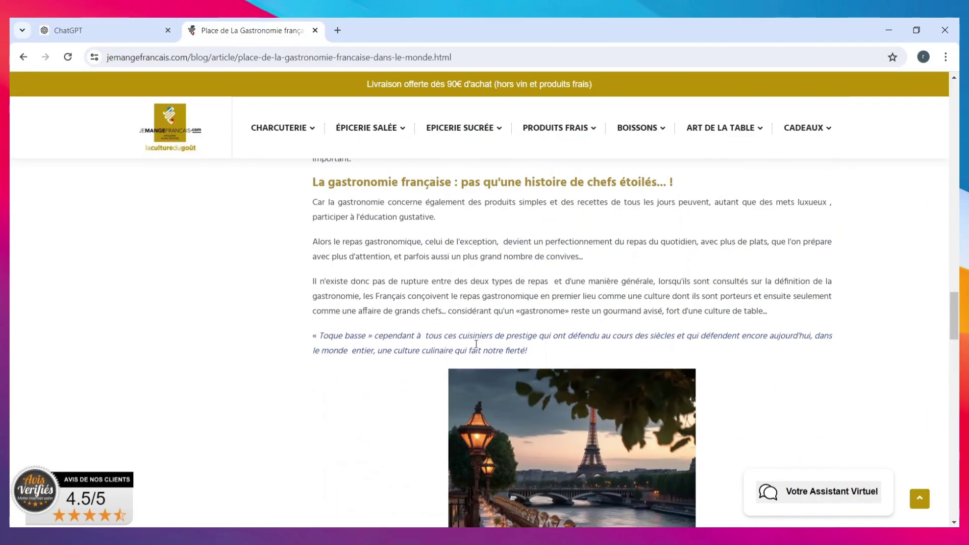
scroll(480, 344, "up", 3)
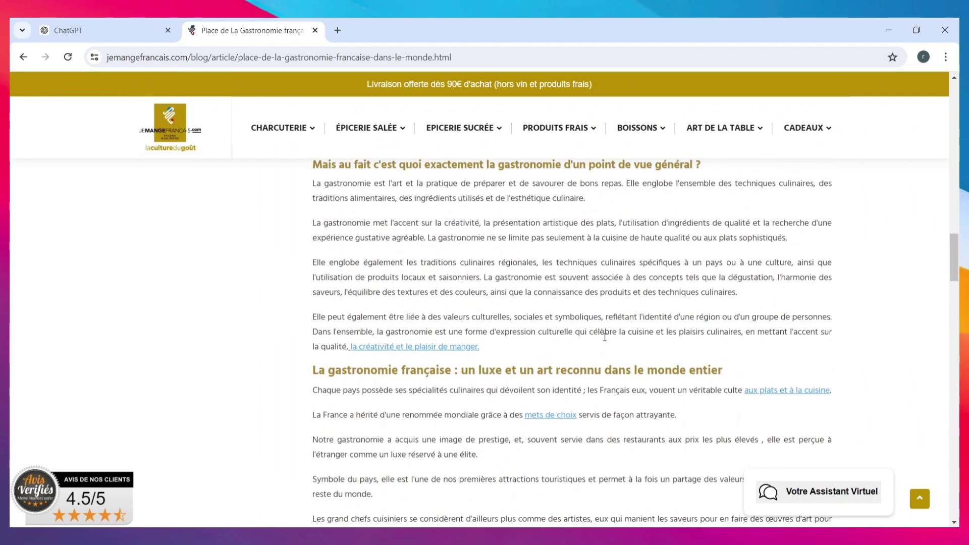
scroll(683, 315, "up", 15)
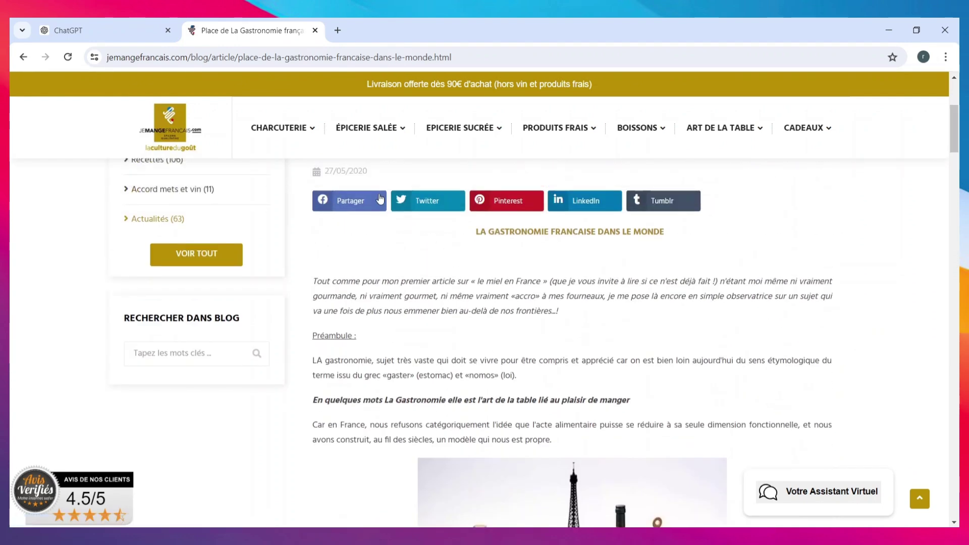
left_click(134, 20)
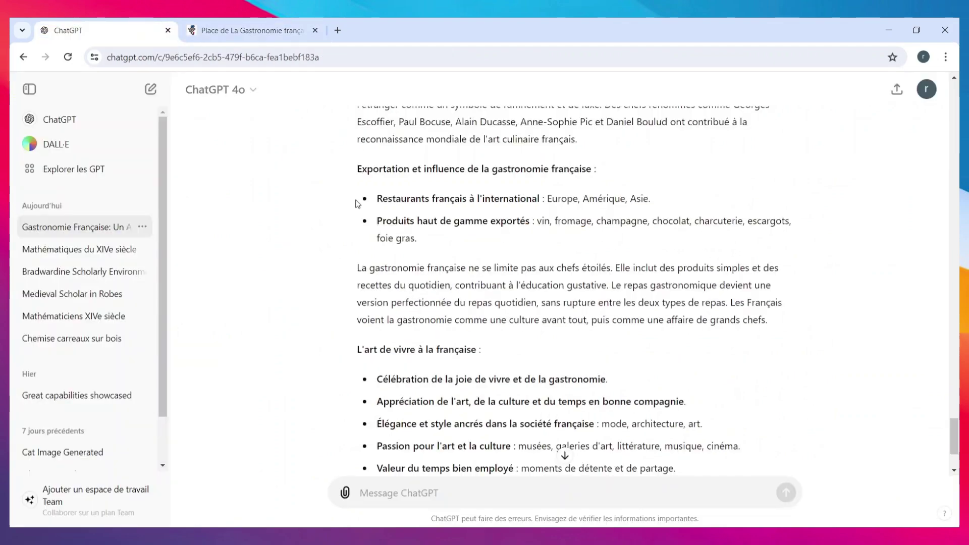
scroll(459, 253, "up", 15)
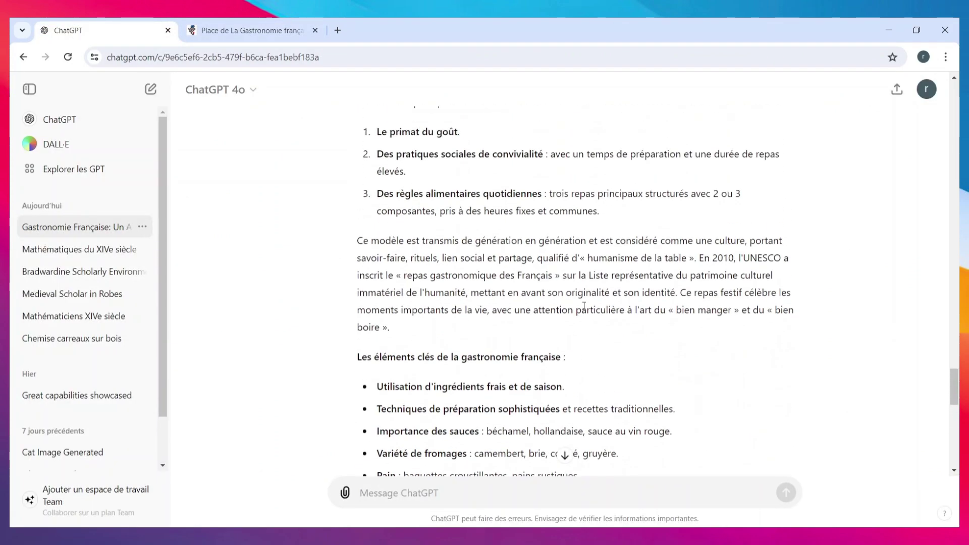
scroll(581, 309, "up", 3)
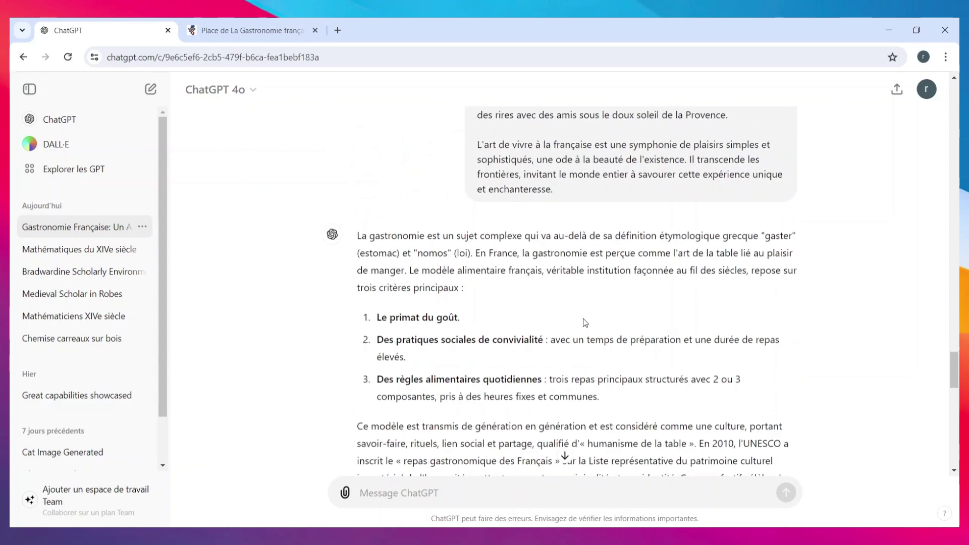
Step: Review the full ChatGPT summary, from the three criteria of the French food model through its exports and art of living sections to the conclusion
scroll(578, 318, "down", 2)
scroll(578, 319, "down", 1)
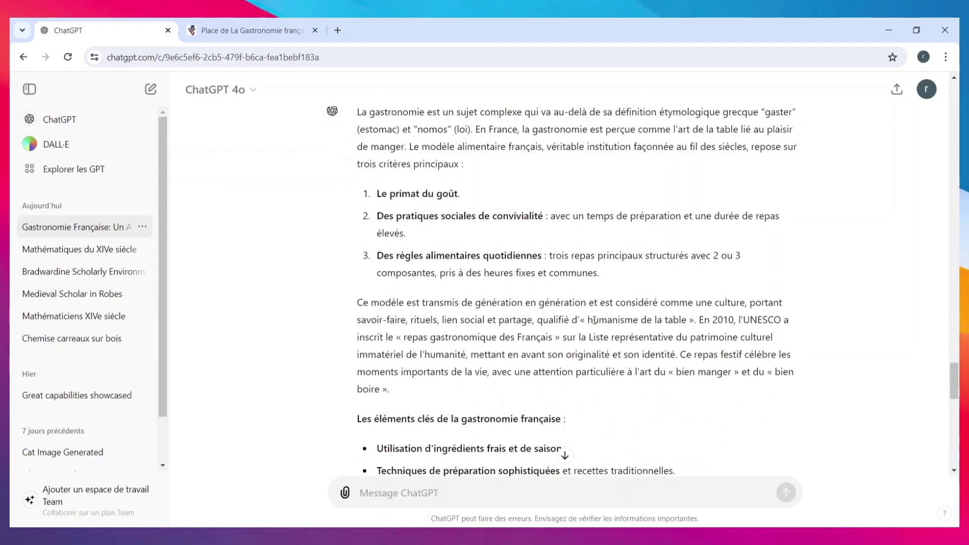
left_click(573, 481)
scroll(552, 350, "down", 10)
scroll(548, 315, "up", 5)
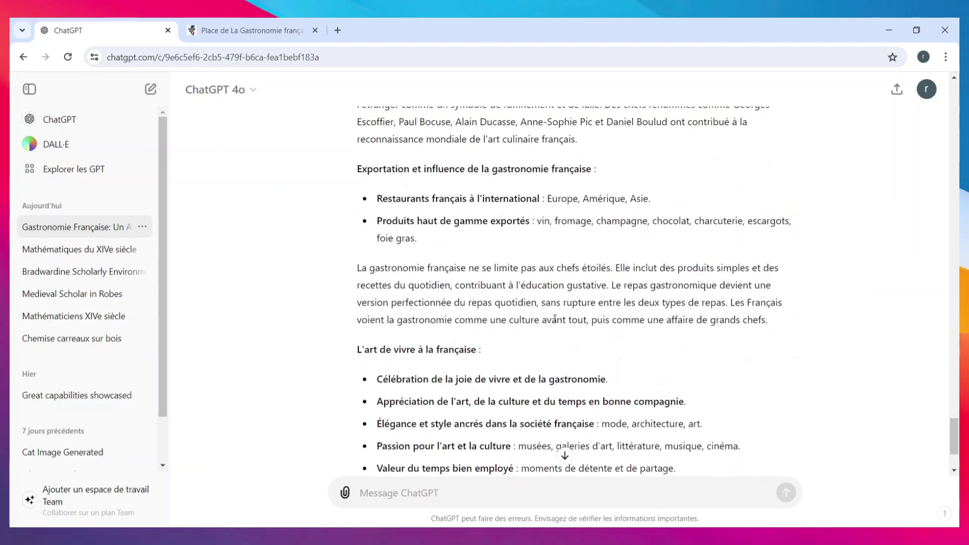
scroll(555, 321, "down", 5)
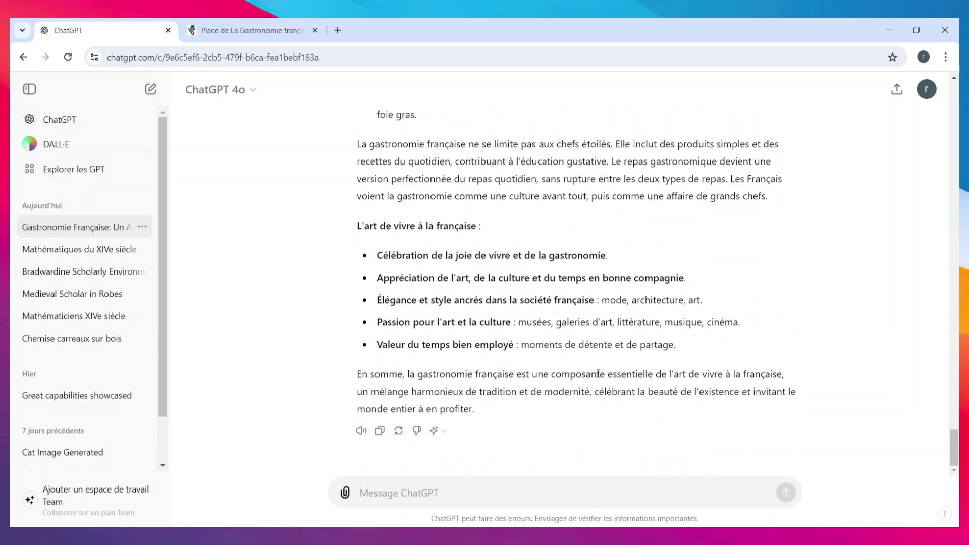
left_click(417, 490)
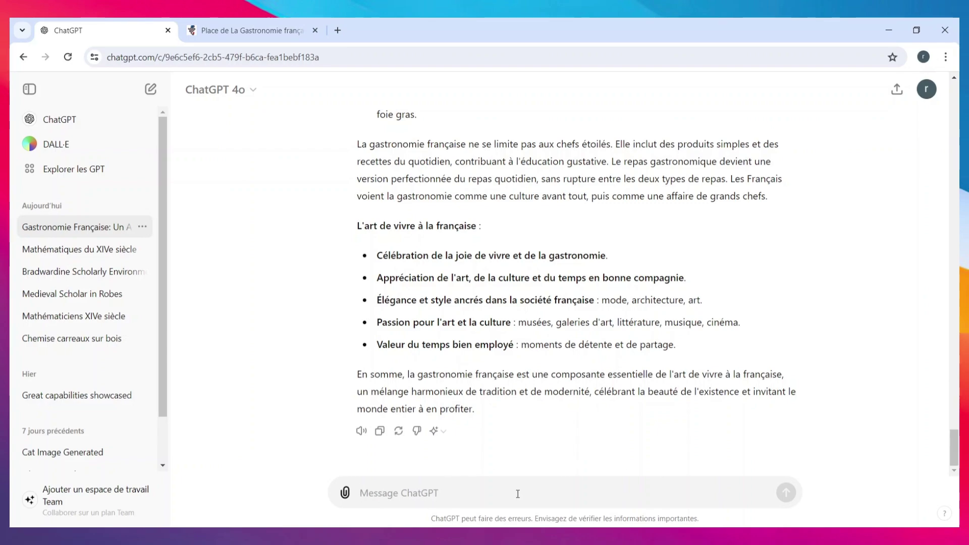
scroll(707, 303, "up", 15)
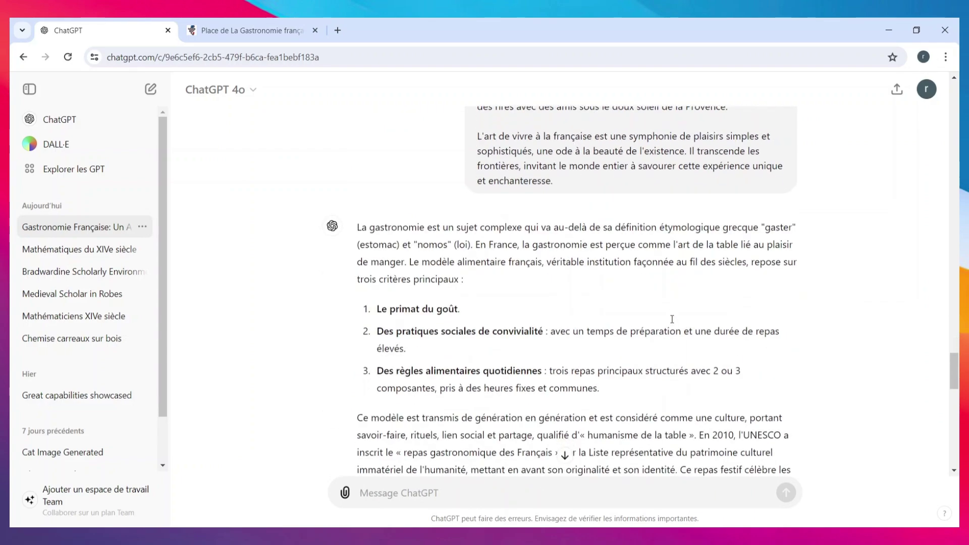
scroll(675, 314, "down", 5)
scroll(689, 302, "down", 5)
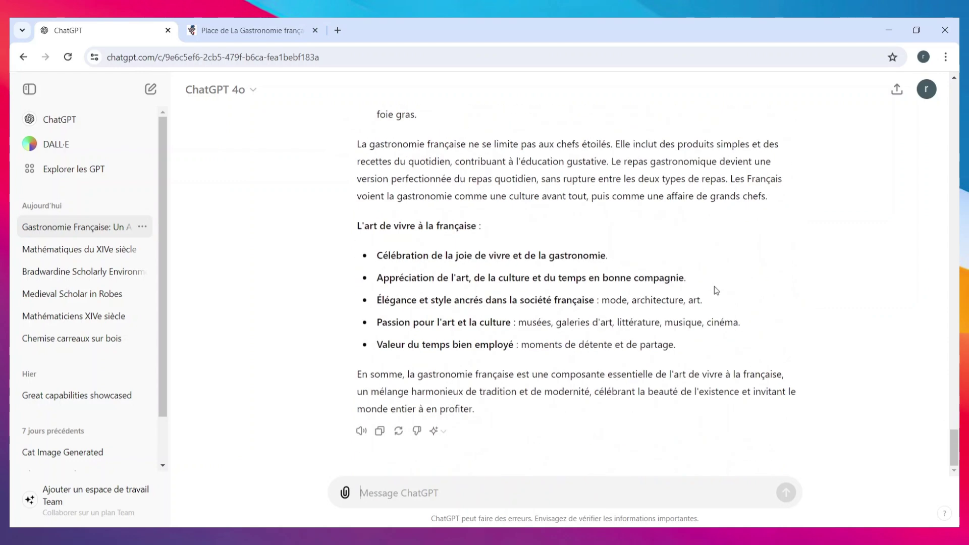